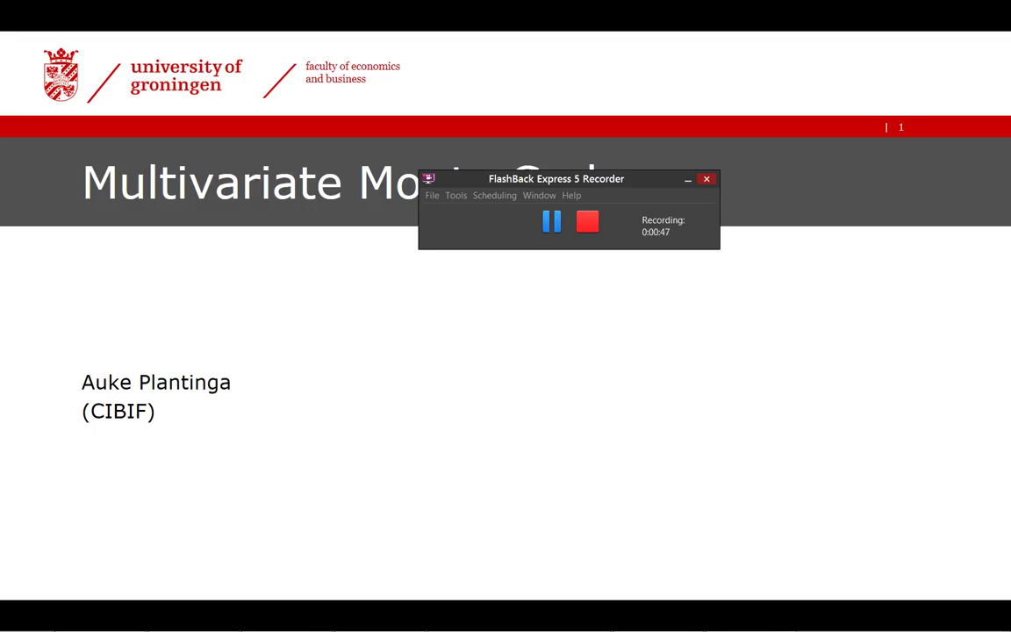
Switch from the PowerPoint title slide to the MC Multivariate Example workbook.
key(alt+Tab)
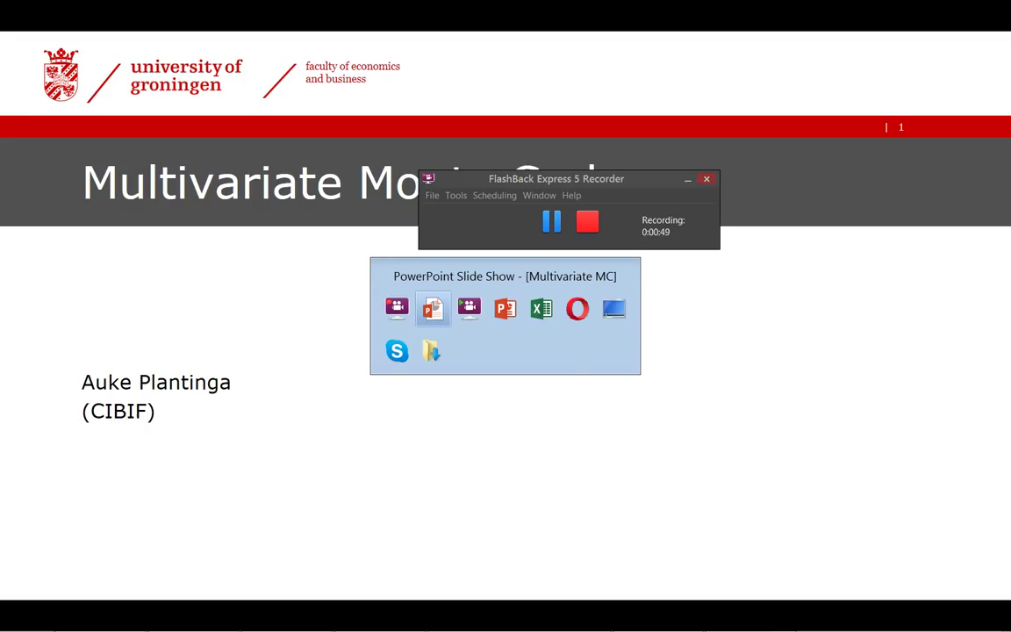
key(alt+Tab)
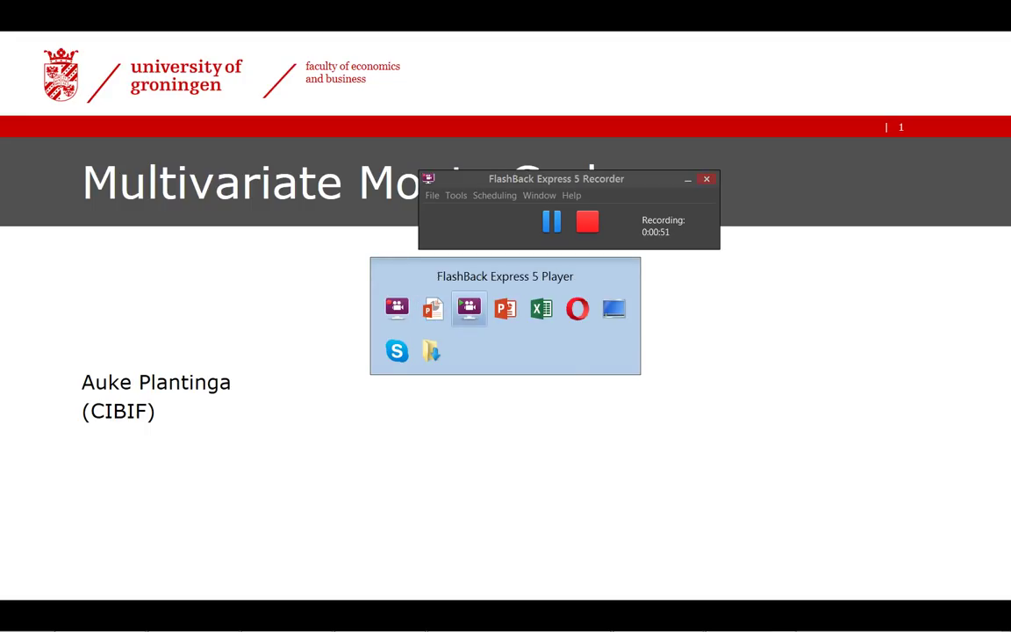
key(alt+Tab)
key(alt+Tab)
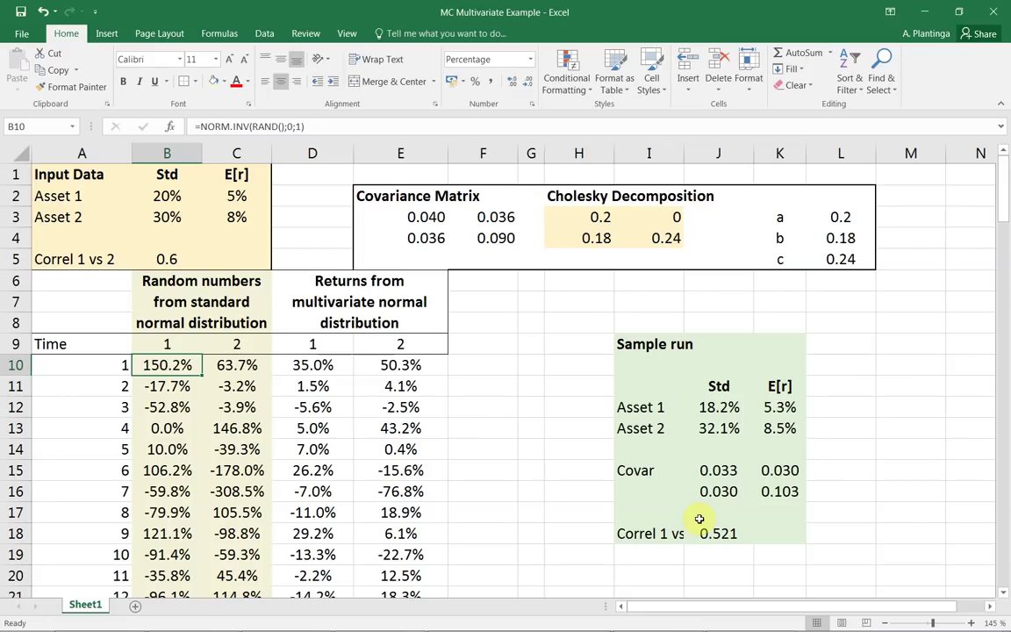
key(Up)
key(Up)
key(Up)
key(Up)
key(Up)
key(Up)
key(Up)
key(Up)
key(Up)
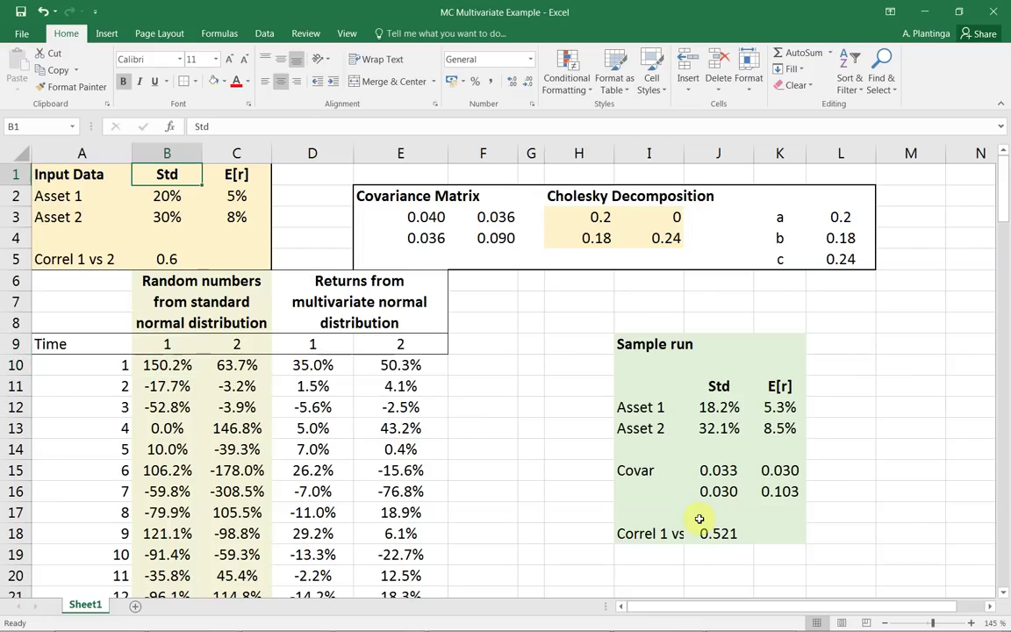
key(Left)
key(Down)
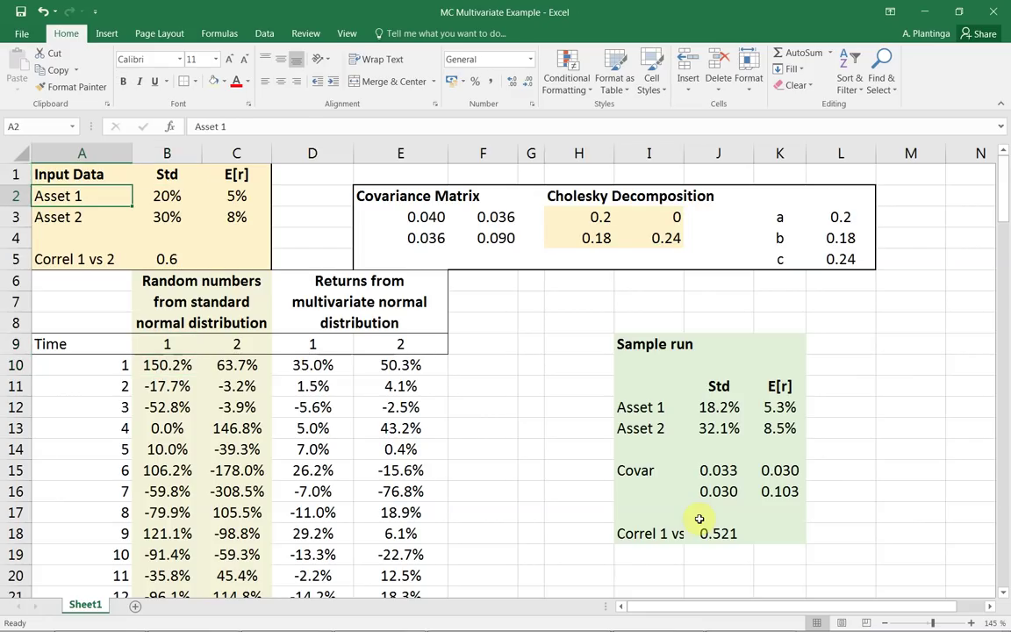
key(Right)
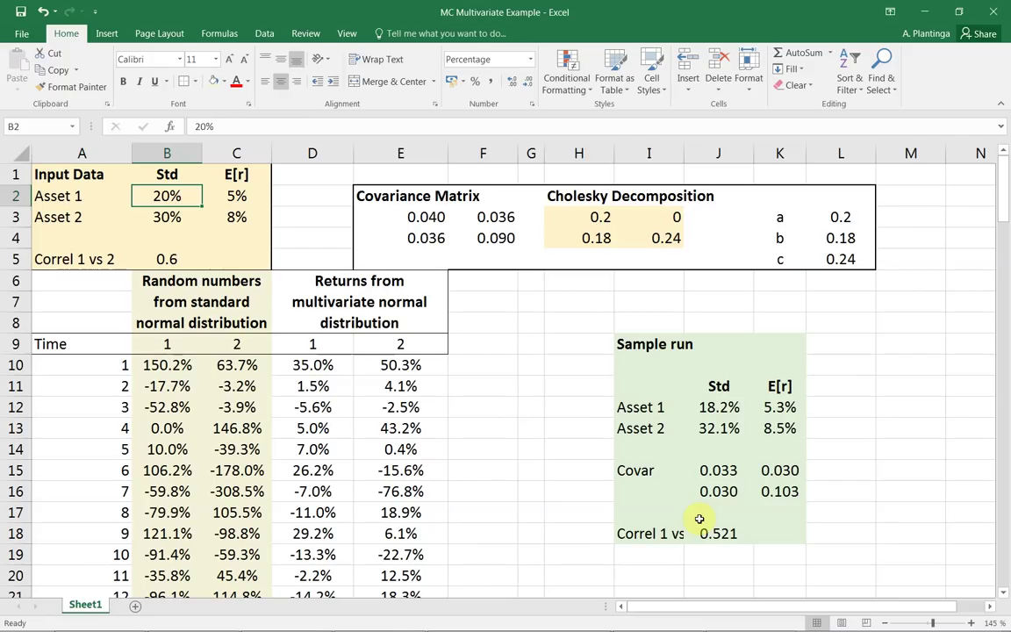
key(Down)
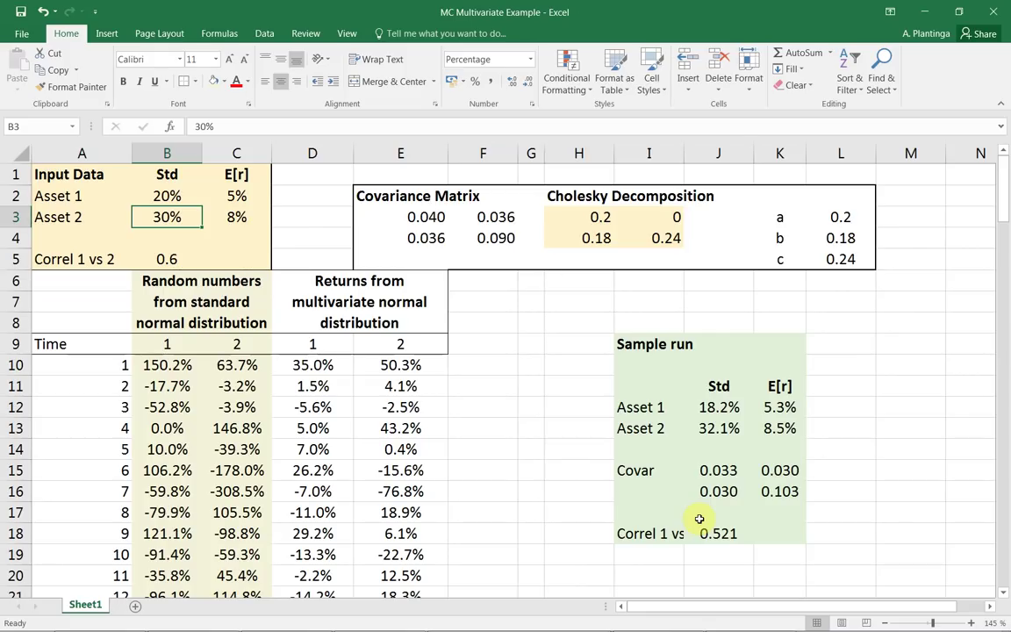
key(Right)
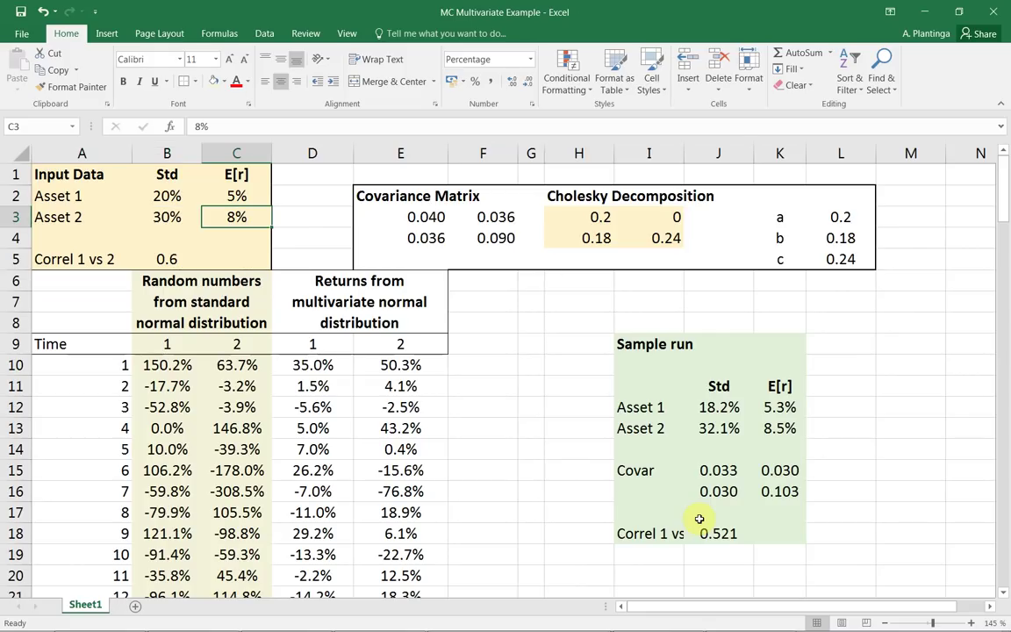
key(Down)
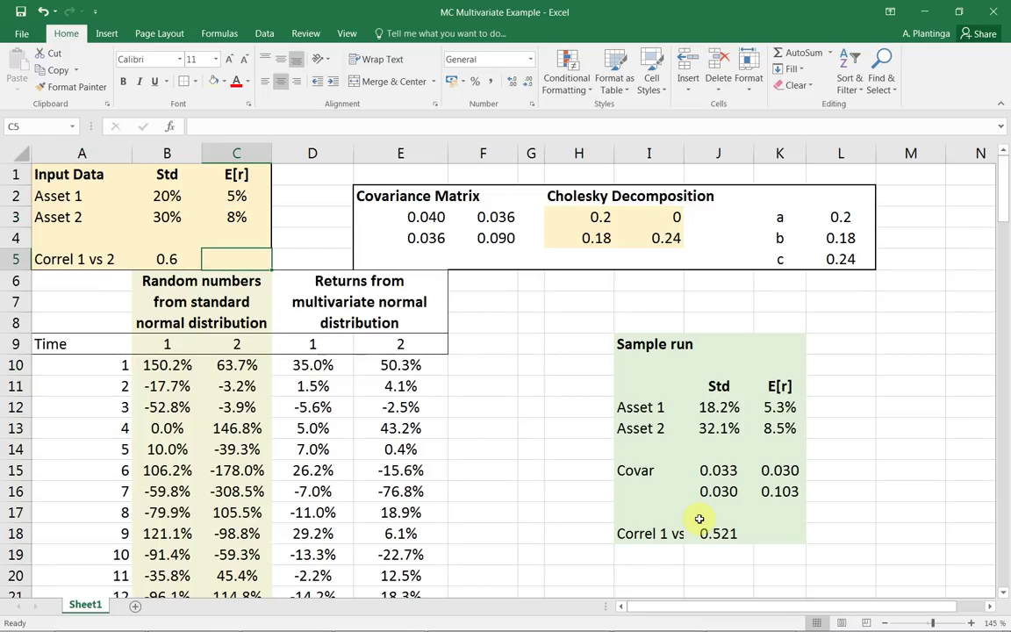
key(Left)
key(Down)
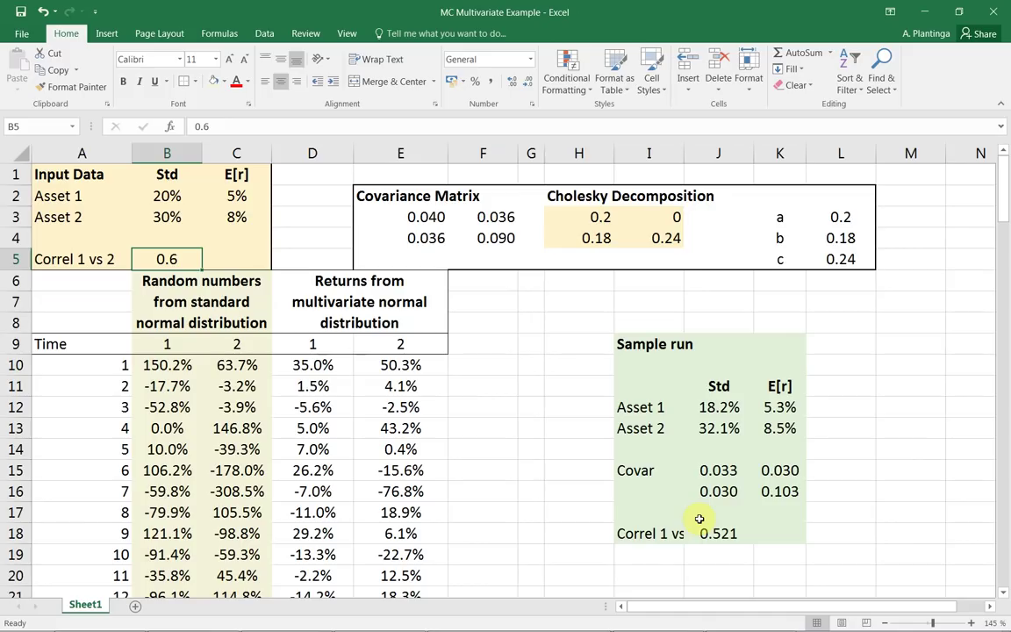
key(Right)
key(Right)
key(Down)
key(Down)
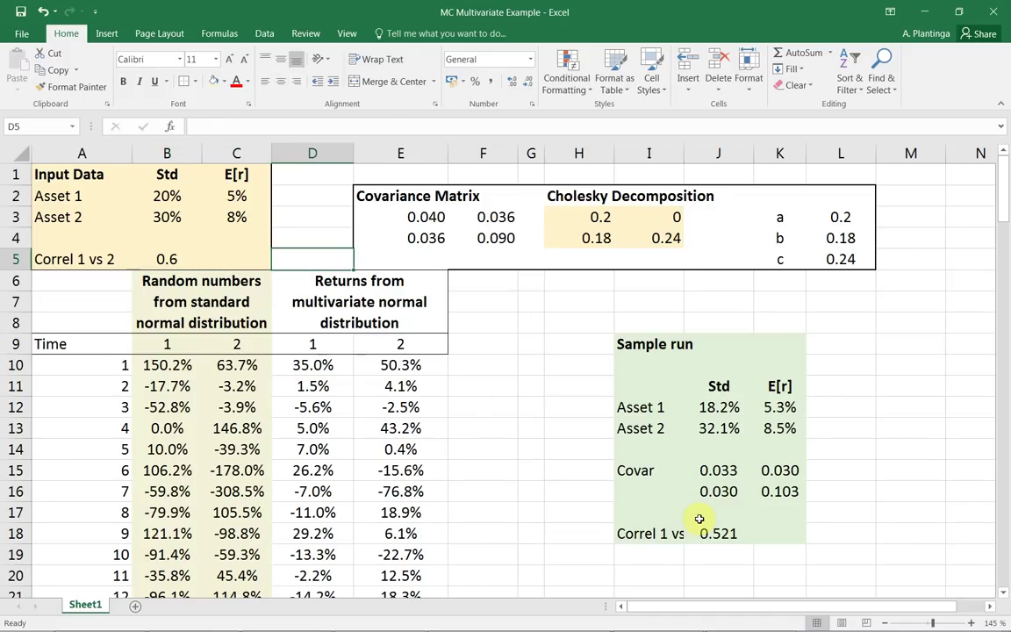
key(Down)
key(Down)
key(Up)
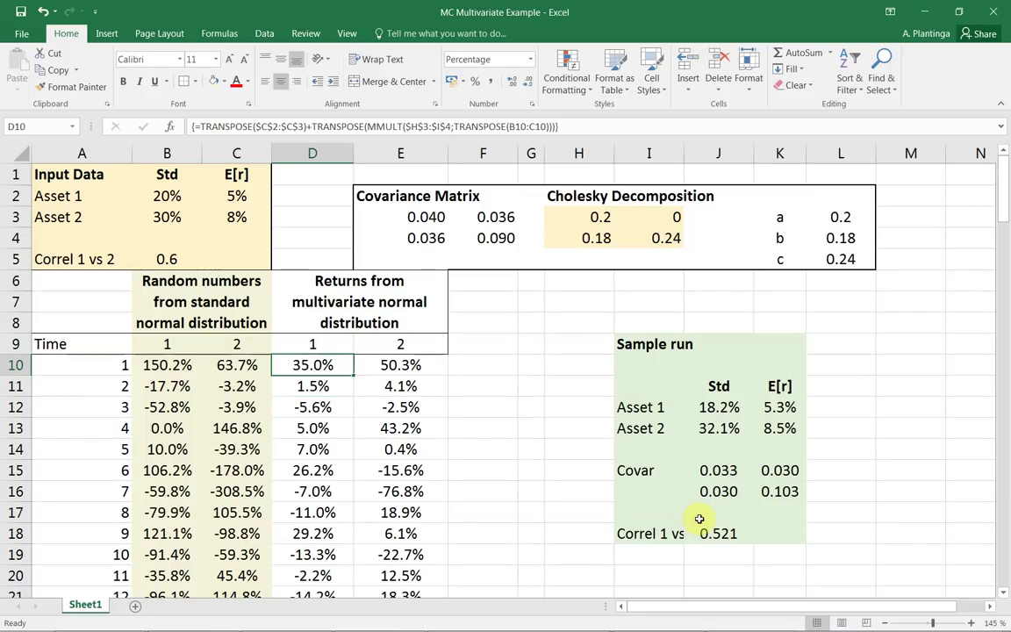
key(Down)
key(Down)
key(Down)
key(Down)
key(Down)
key(Down)
key(Down)
key(Down)
key(Down)
key(Down)
key(Down)
key(Down)
key(Down)
key(Down)
key(Down)
key(Down)
key(Down)
key(Down)
key(Down)
key(Down)
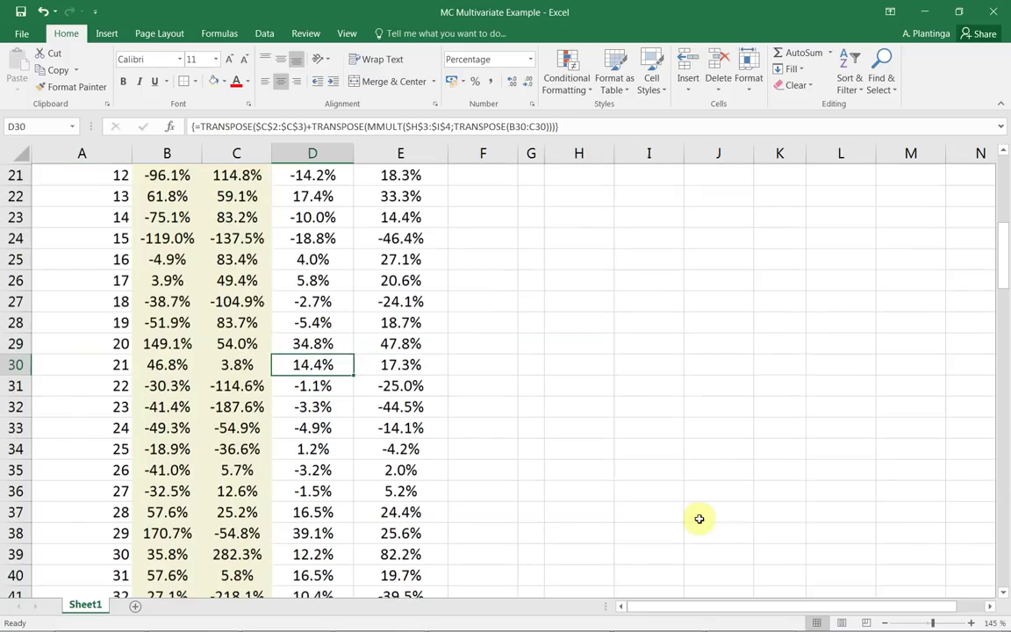
key(Down)
key(Down)
key(Down)
key(Down)
key(Down)
key(Down)
key(Down)
key(Down)
key(Down)
key(Down)
key(Down)
key(Down)
key(Down)
key(Down)
key(Down)
key(Down)
key(Down)
key(Down)
key(Down)
key(Down)
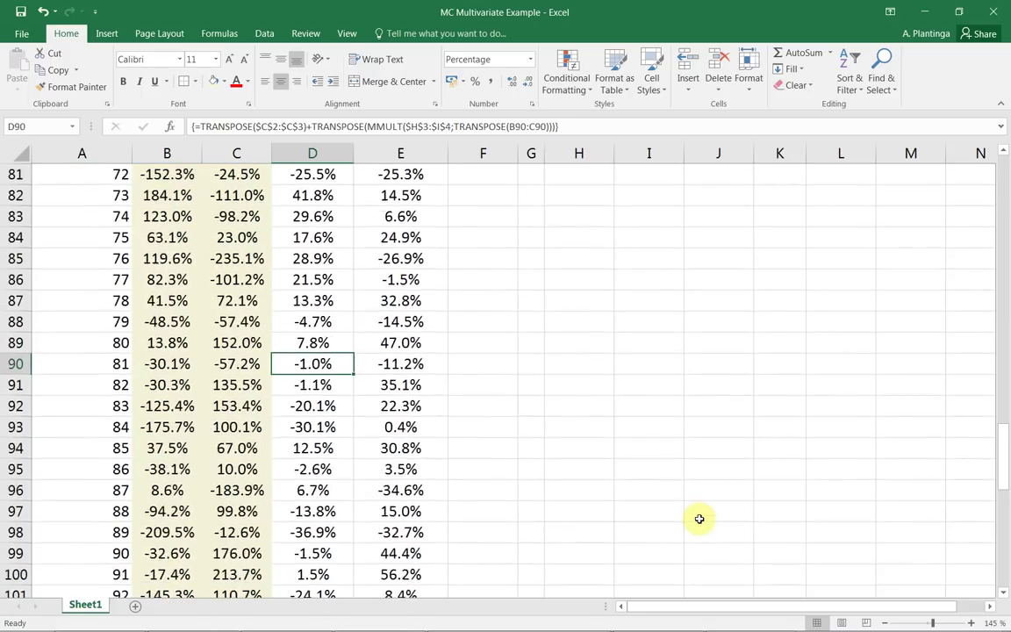
key(Up)
key(Up)
key(Up)
key(Up)
key(Up)
key(Up)
key(Up)
key(Up)
key(Up)
key(Up)
key(Up)
key(Up)
key(Up)
key(Up)
key(Up)
key(Up)
key(Up)
key(Up)
key(Up)
key(Up)
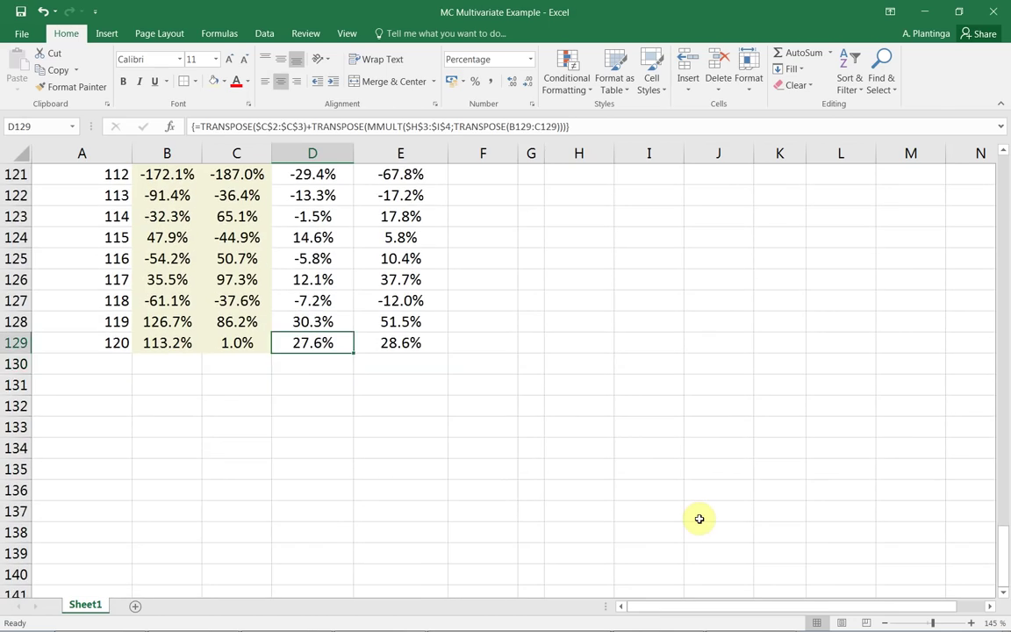
key(Up)
key(Up)
key(Up)
key(Up)
key(Up)
key(Up)
key(Up)
key(Up)
key(Up)
key(Up)
key(Up)
key(Up)
key(Up)
key(Up)
key(Up)
key(Up)
key(Up)
key(Up)
key(Up)
key(Up)
key(Up)
key(Up)
key(Up)
key(Up)
key(Up)
key(Up)
key(Up)
key(Up)
key(Up)
key(Up)
key(Up)
key(Up)
key(Up)
key(Up)
key(Up)
key(Up)
key(Up)
key(Up)
key(Up)
key(Up)
key(Down)
key(Down)
key(Down)
key(Down)
key(Right)
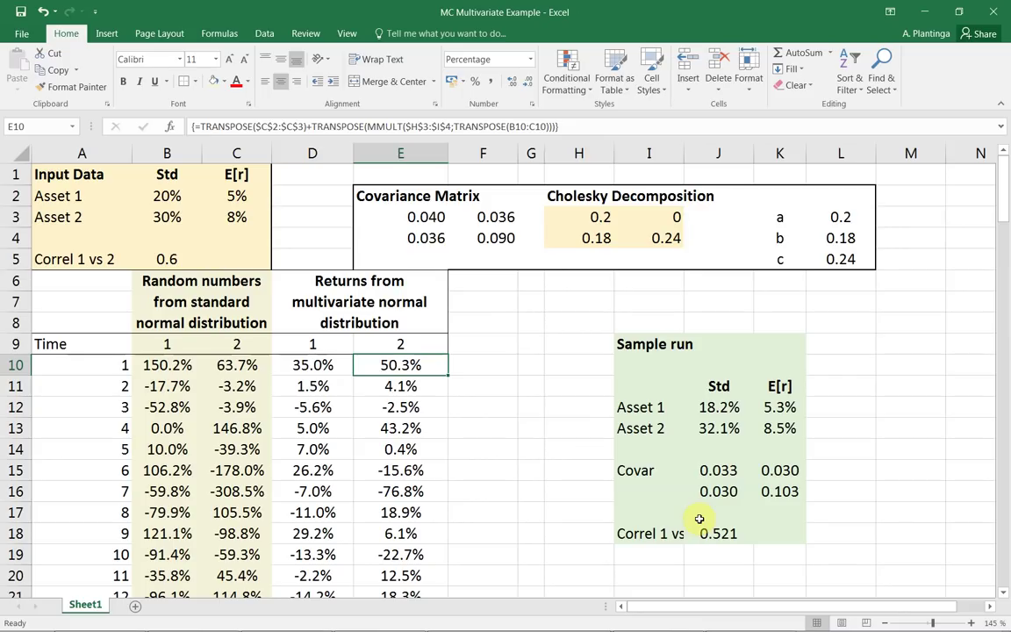
Inspect the Sample run block's standard deviation formulas for Asset 1 and Asset 2.
key(Right)
key(Right)
key(Right)
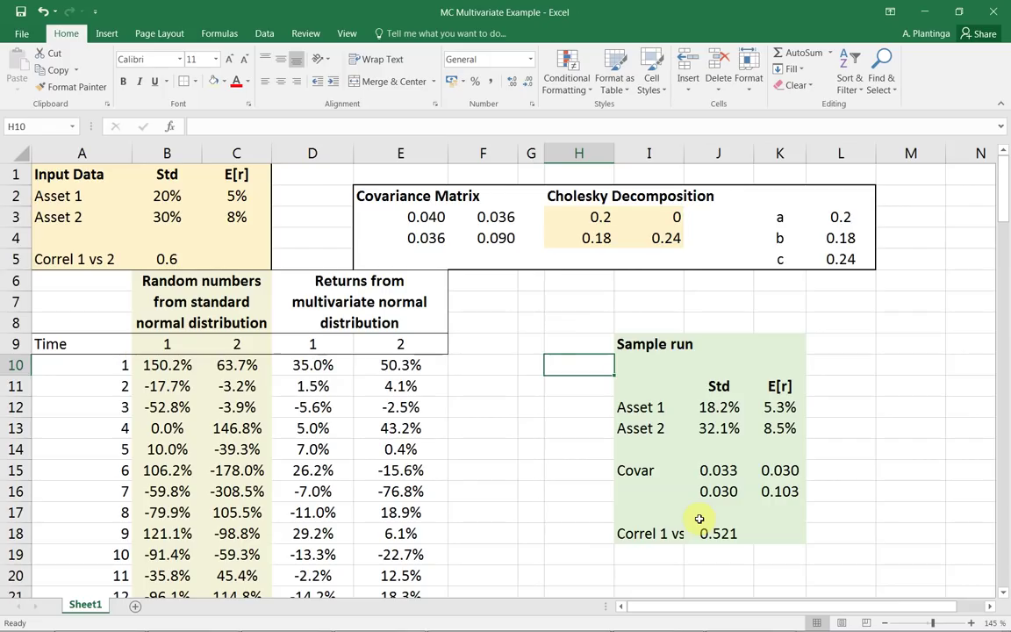
key(Right)
key(Up)
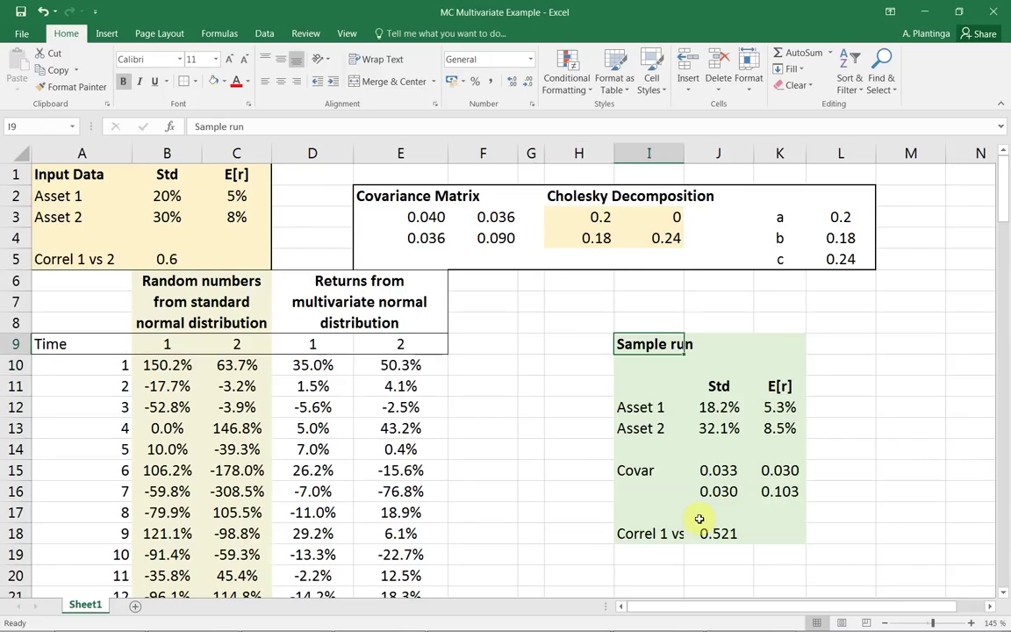
key(Down)
key(Down)
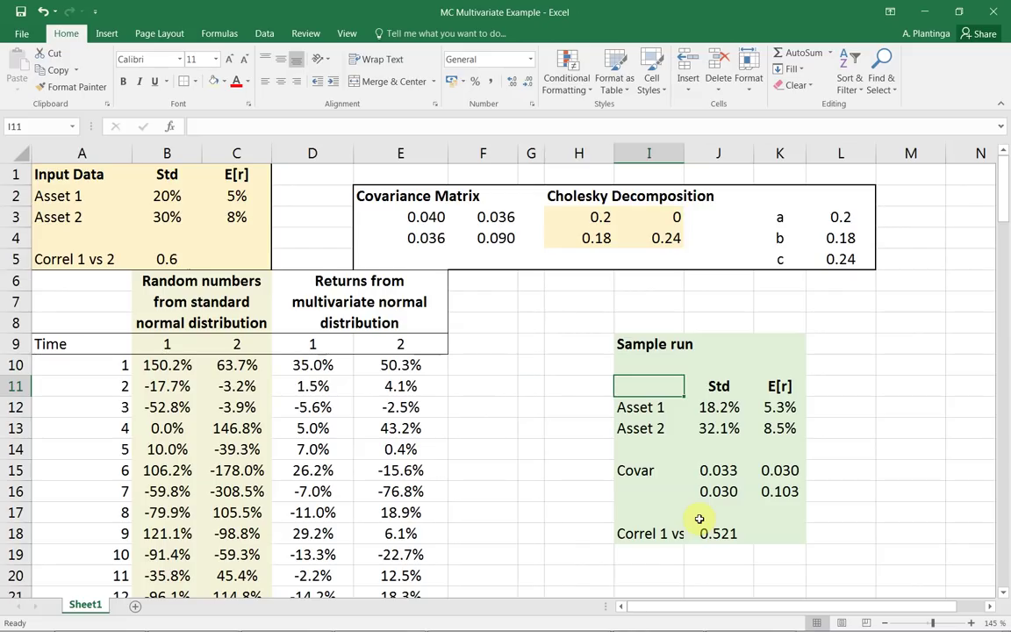
key(Down)
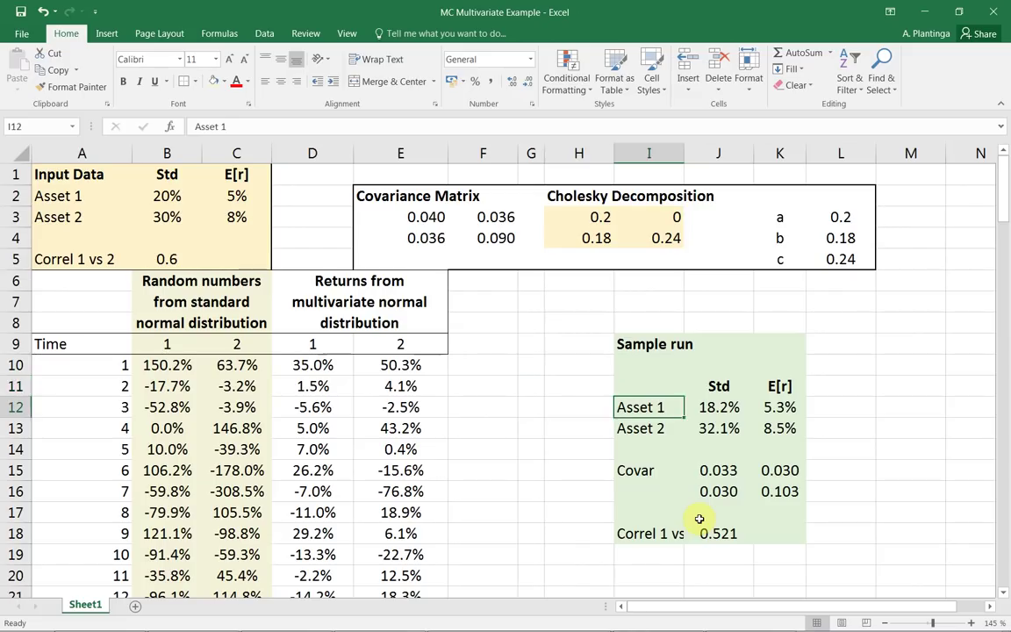
key(Right)
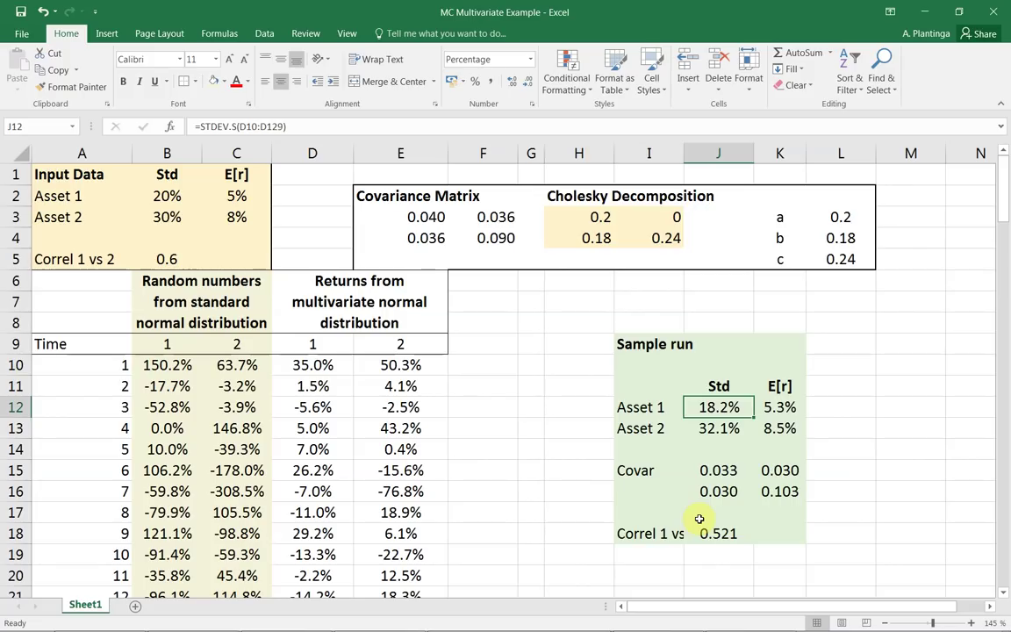
key(Down)
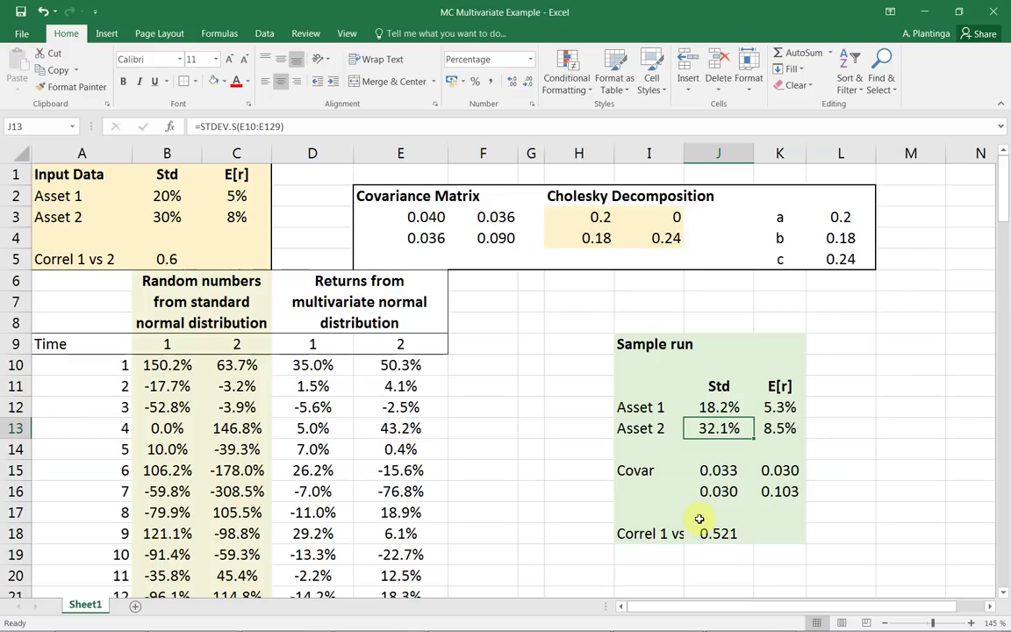
Check the CORREL formula, then recalculate twice with F9, yielding sample correlation 0.714.
key(Down)
key(Down)
key(Down)
key(Down)
key(Down)
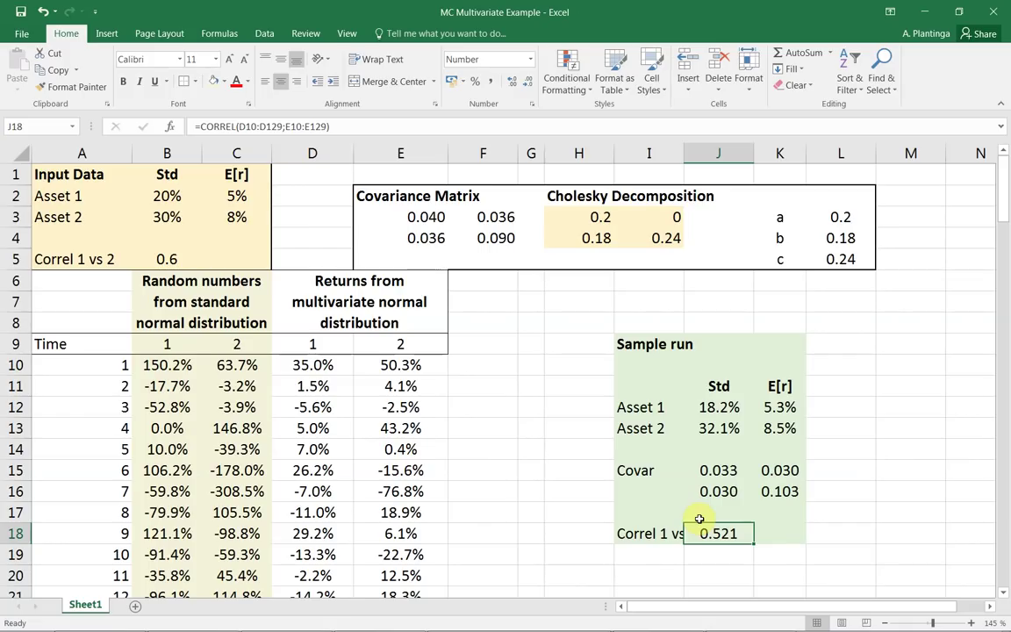
key(F9)
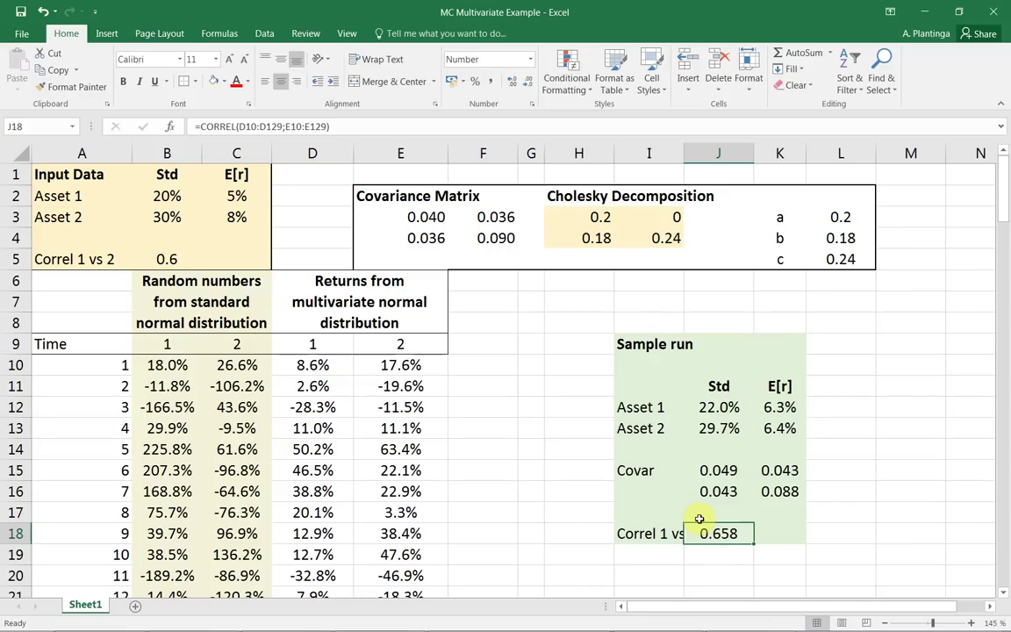
key(F9)
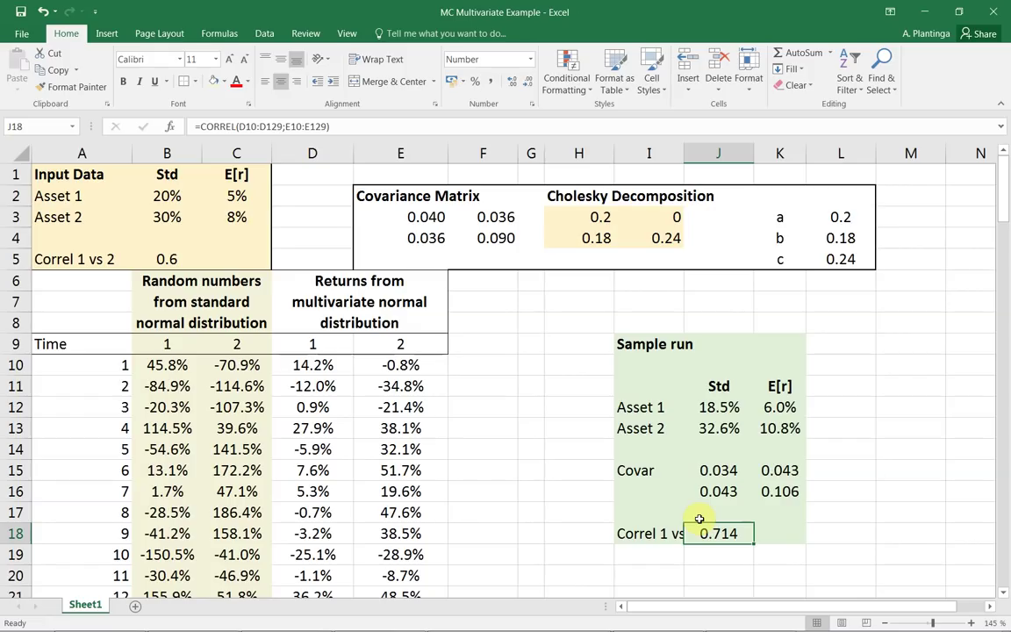
Switch back to the running Multivariate MC slide show.
key(alt+Tab)
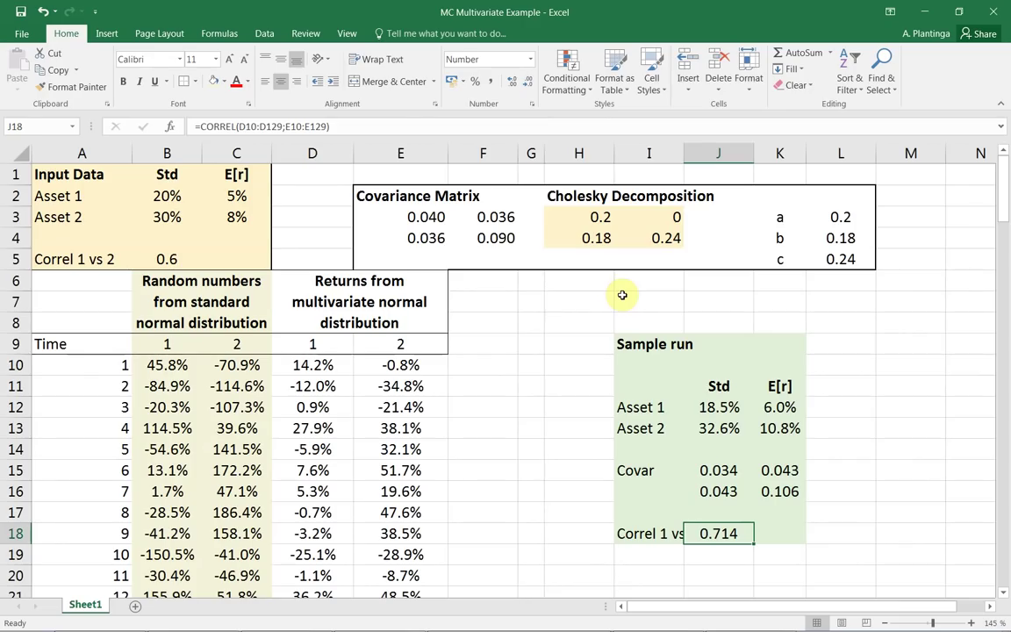
click(675, 238)
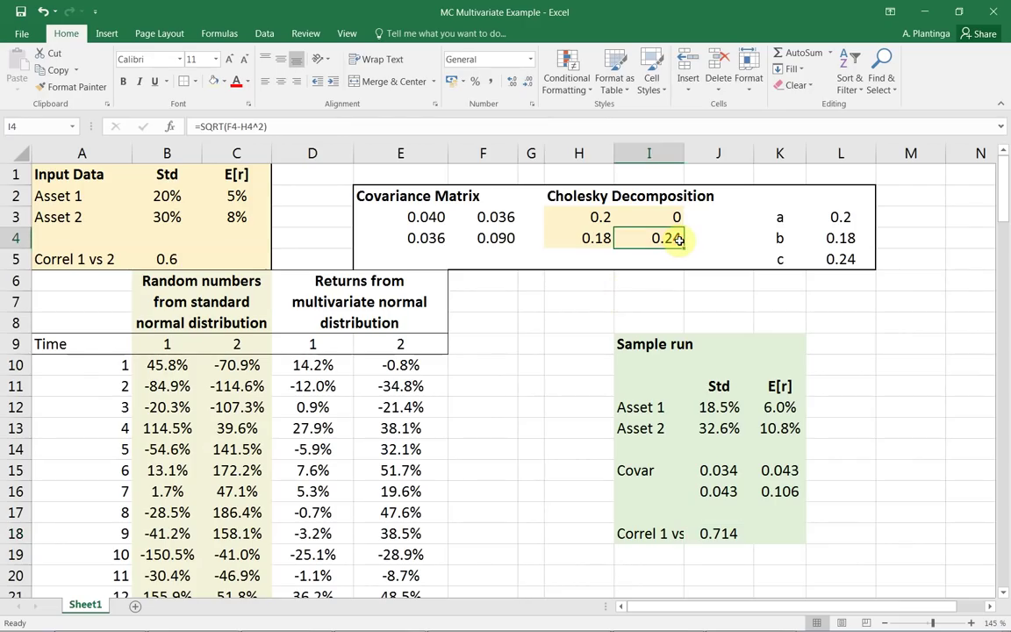
key(Up)
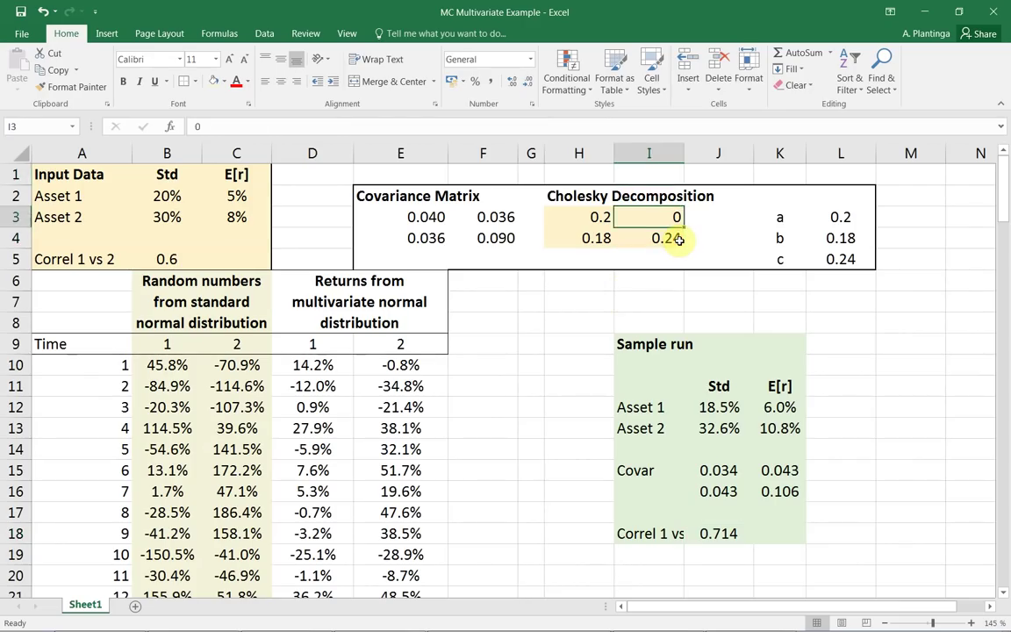
key(Left)
key(Down)
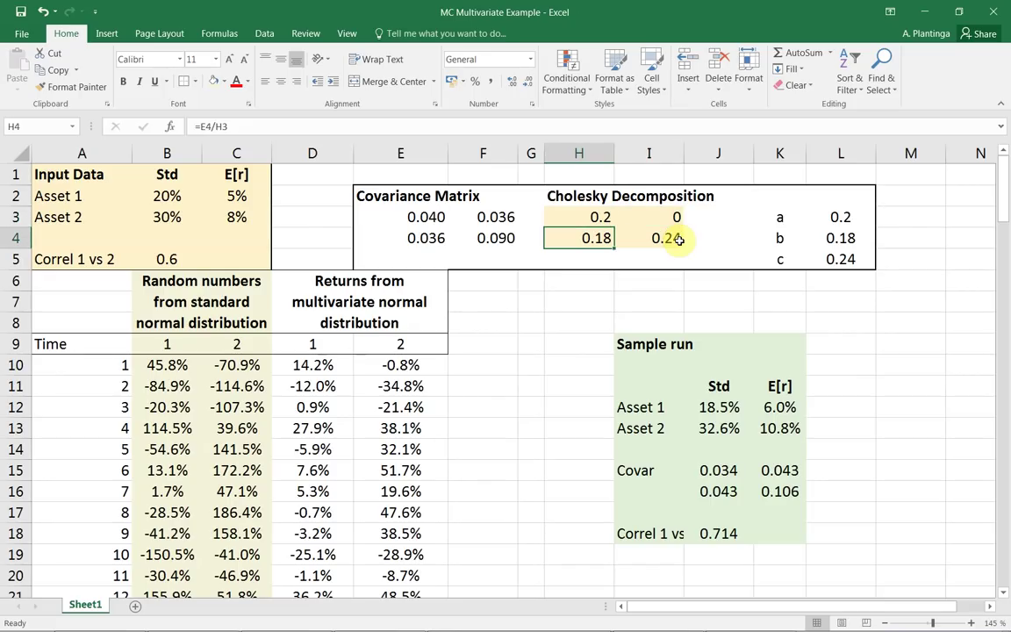
key(Up)
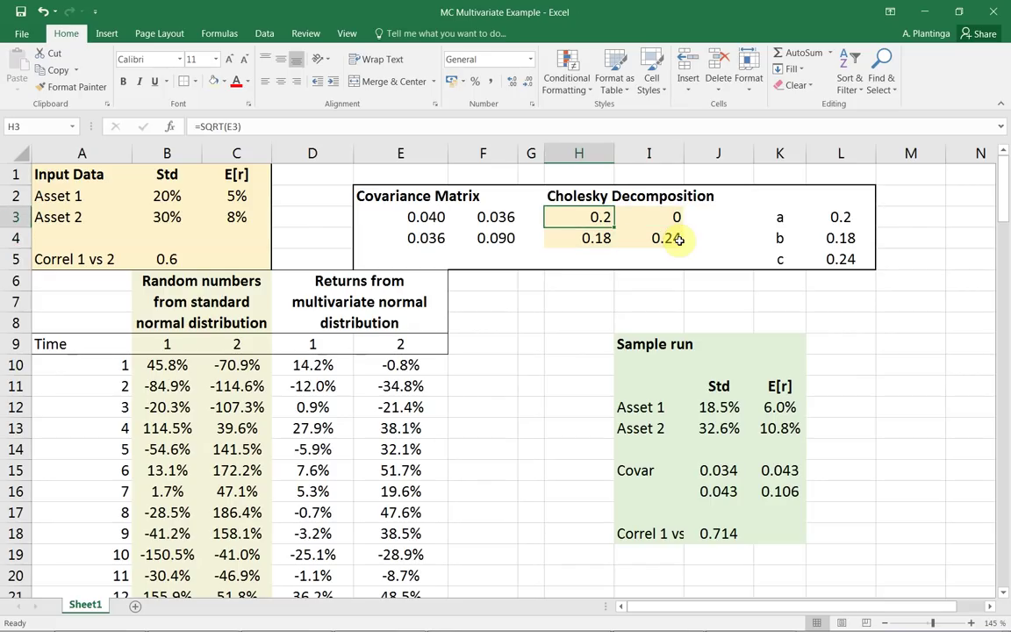
key(F2)
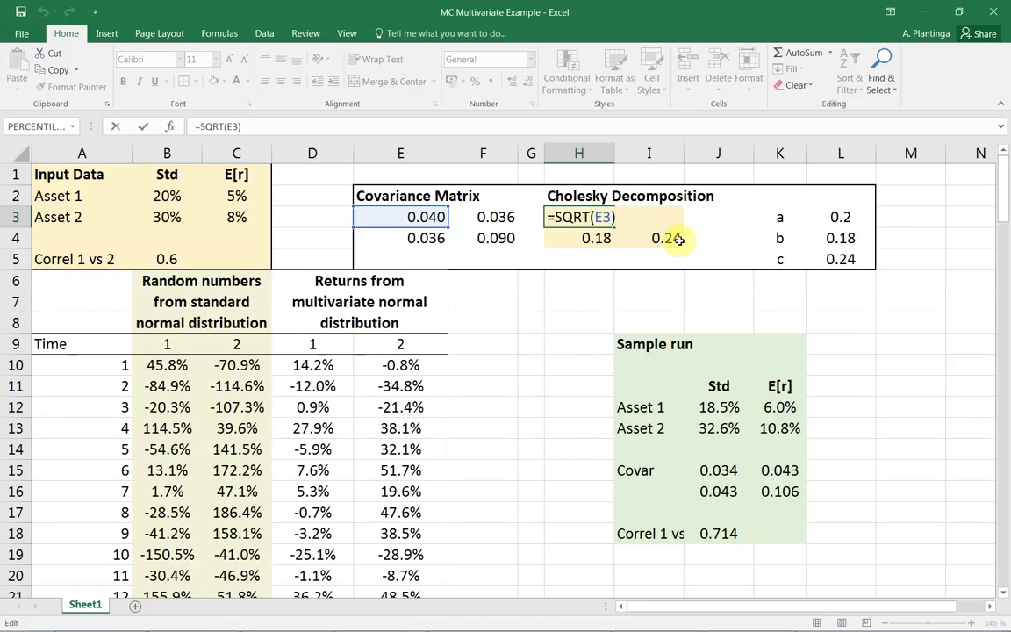
key(Escape)
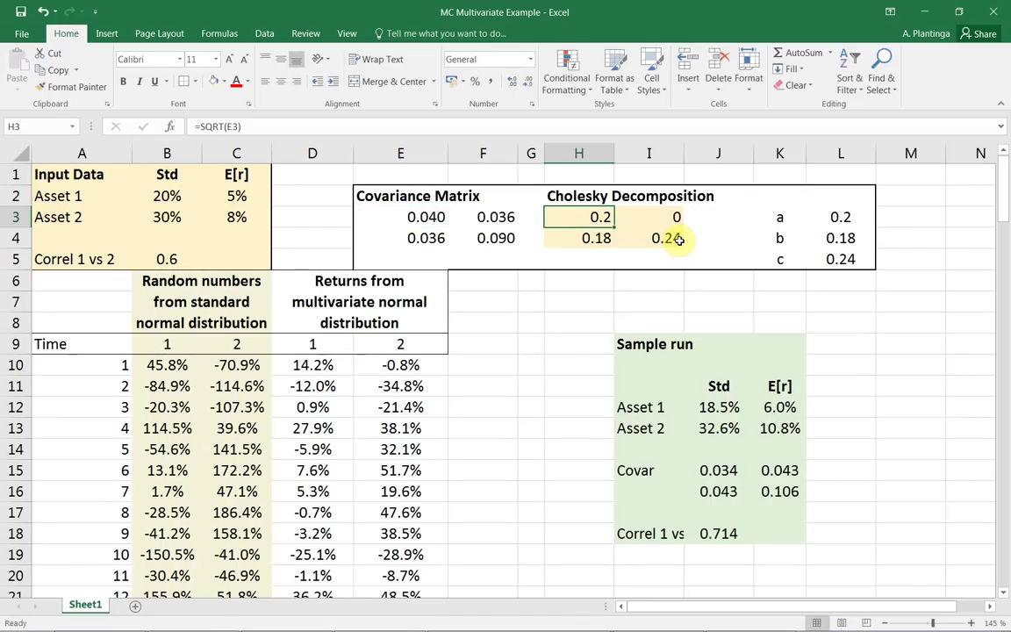
key(Down)
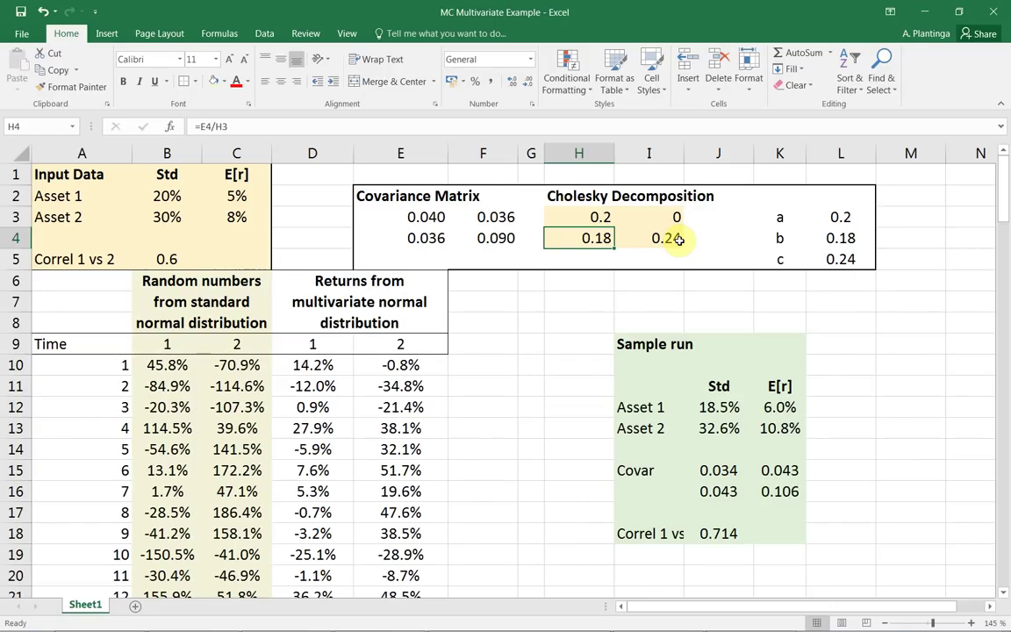
key(F2)
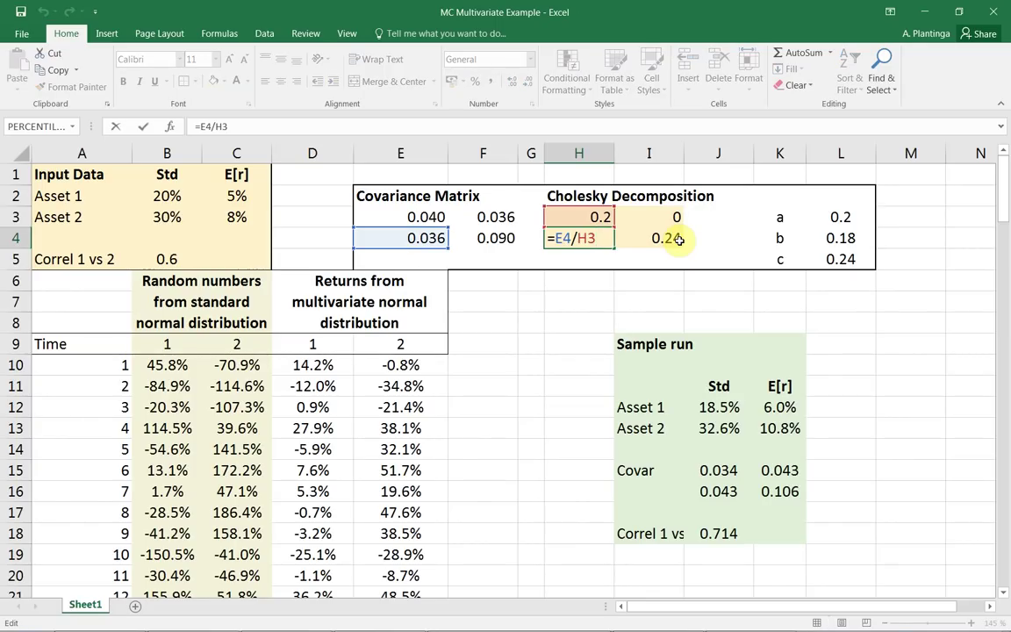
key(shift+Return)
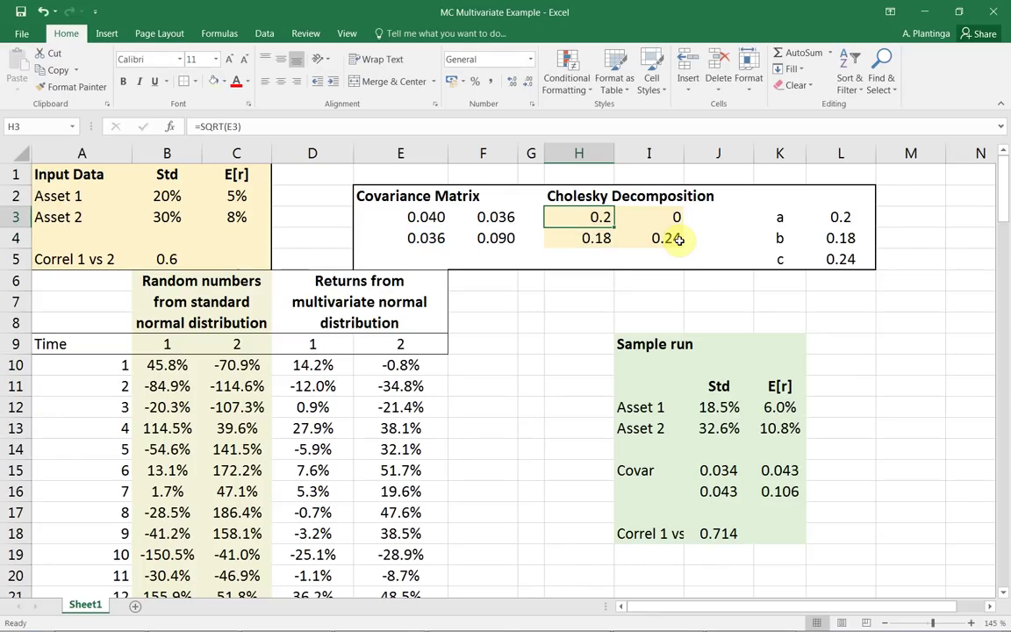
key(Down)
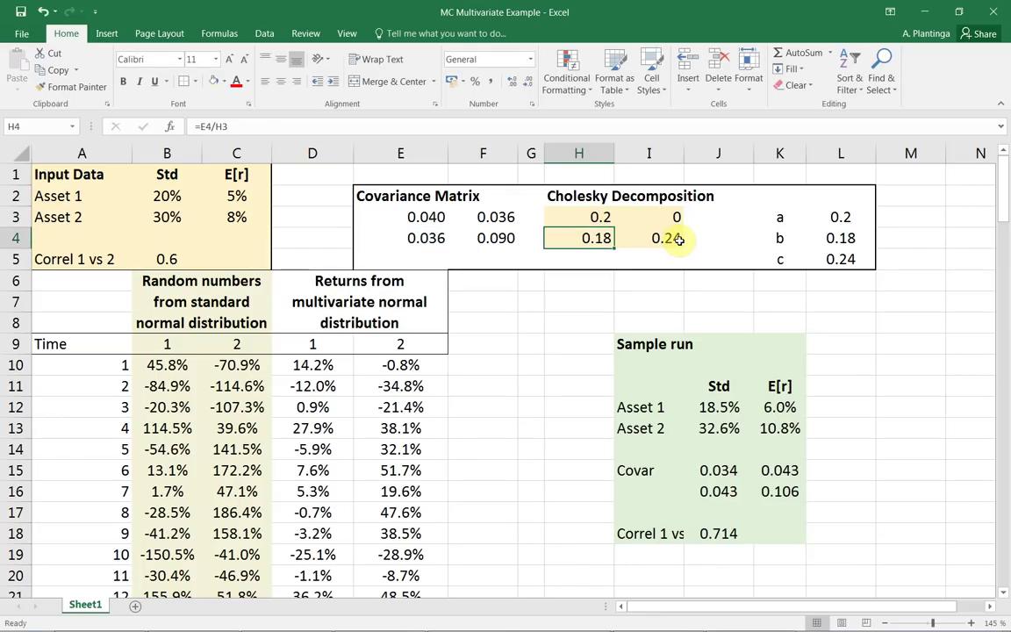
click(678, 239)
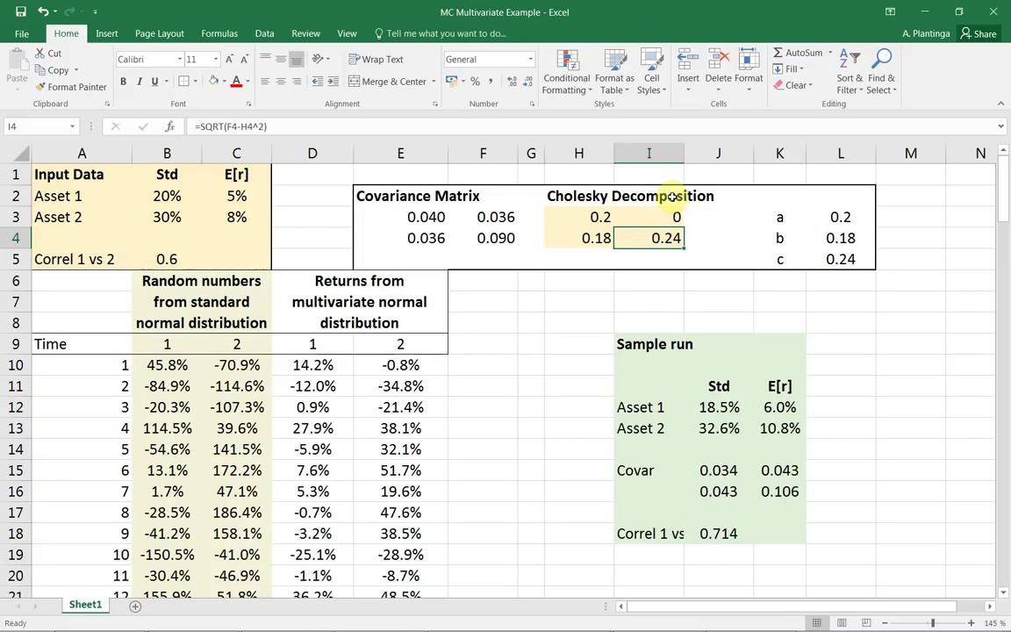
key(Down)
key(Down)
key(Down)
key(Down)
key(Down)
key(Down)
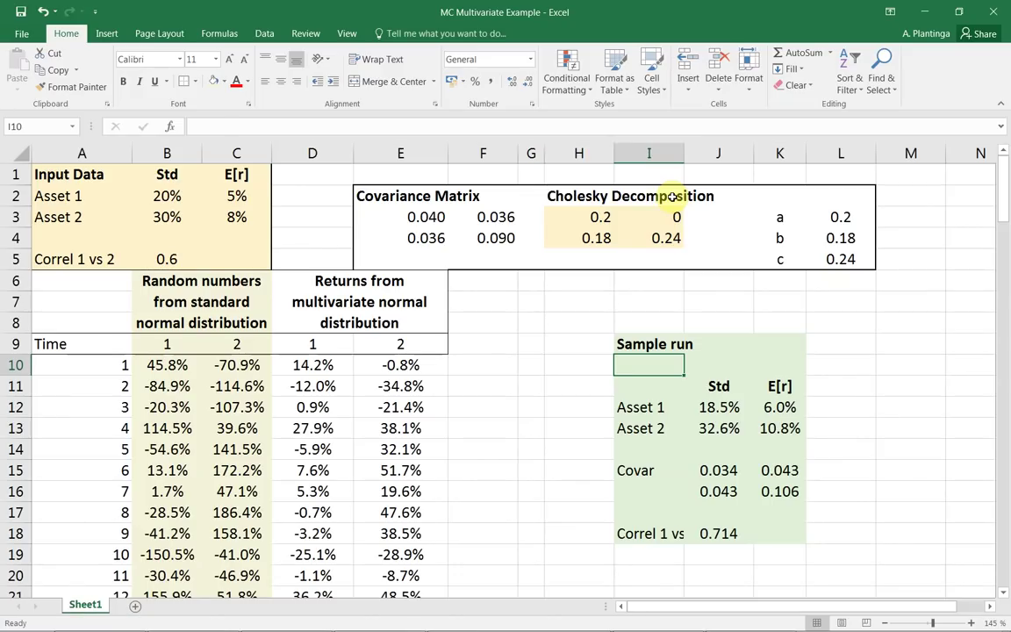
key(Down)
key(Down)
key(Left)
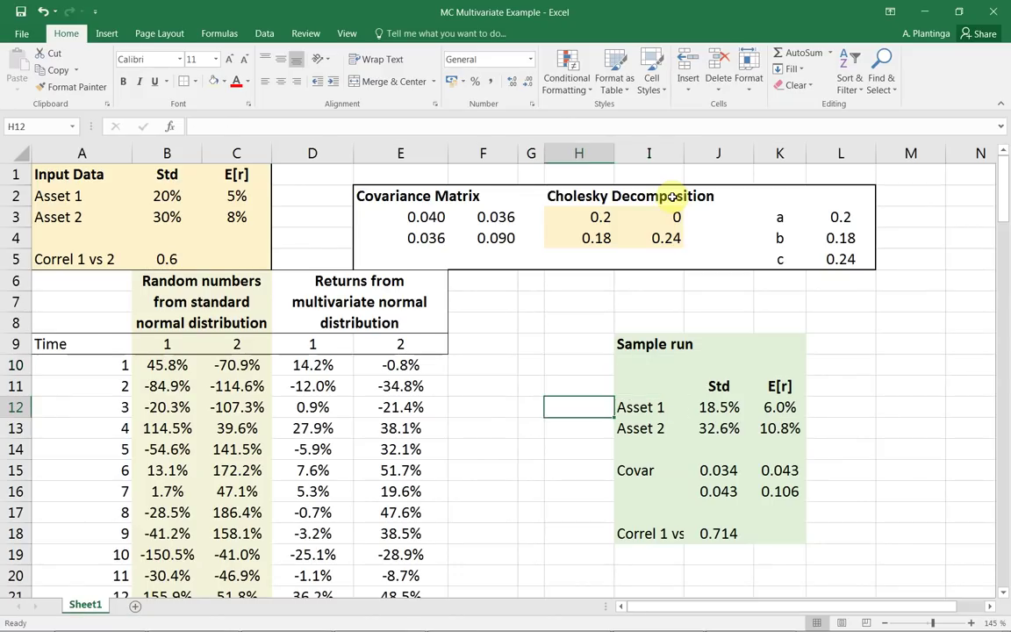
key(Left)
key(Left)
key(Left)
key(Left)
key(Left)
key(Left)
key(Left)
key(Up)
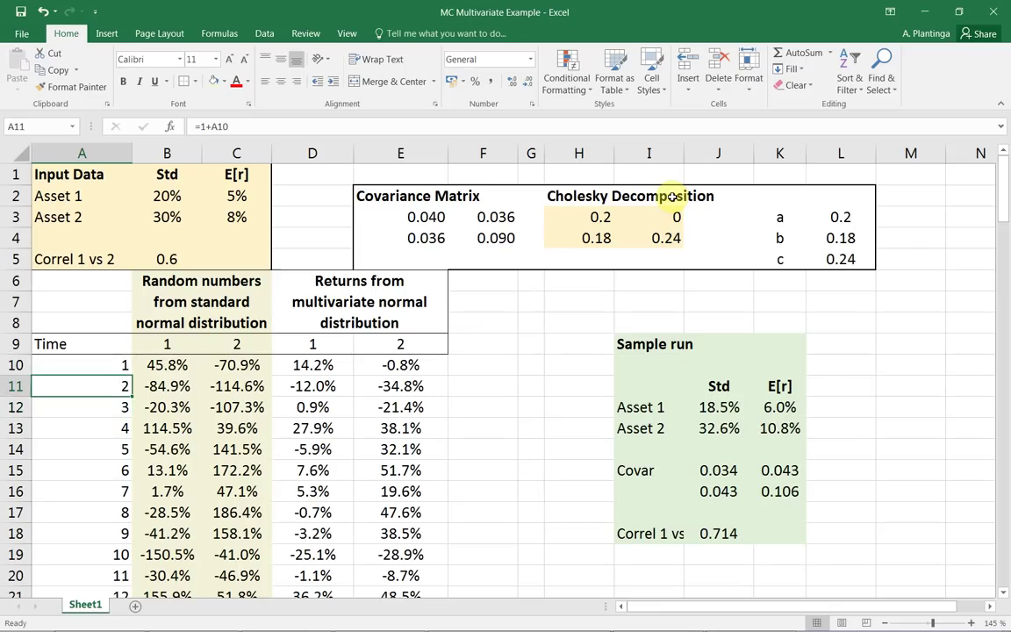
key(Up)
key(Right)
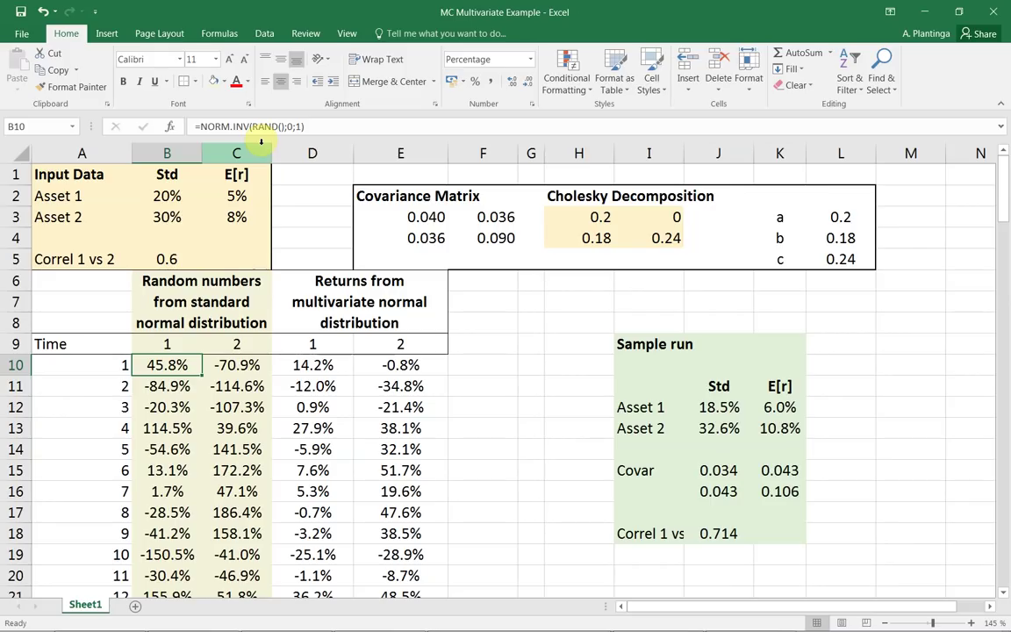
Select D10:E10, the first simulated returns built with the Cholesky MMULT array formula.
key(Right)
key(Right)
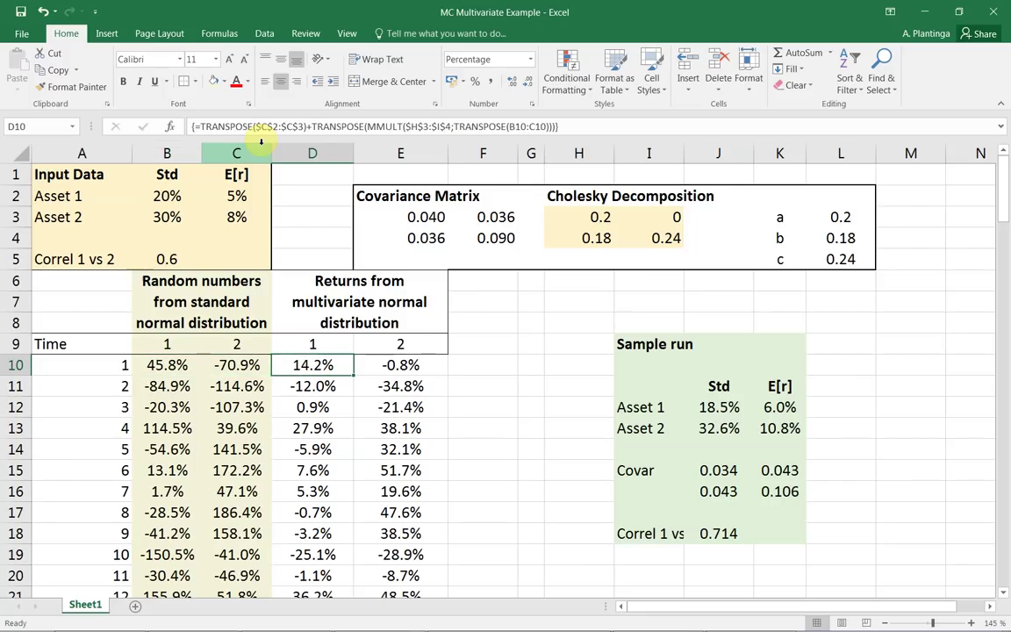
key(shift+Right)
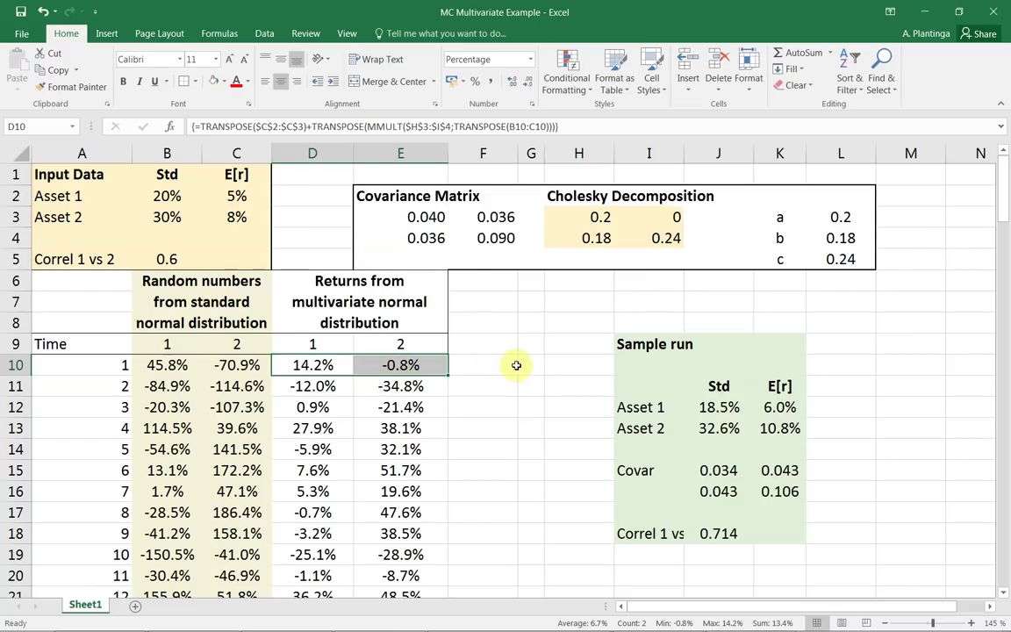
Recalculate three times with F9, ending at correlation 0.642 and standard deviations 20.5% and 30.6%.
click(493, 379)
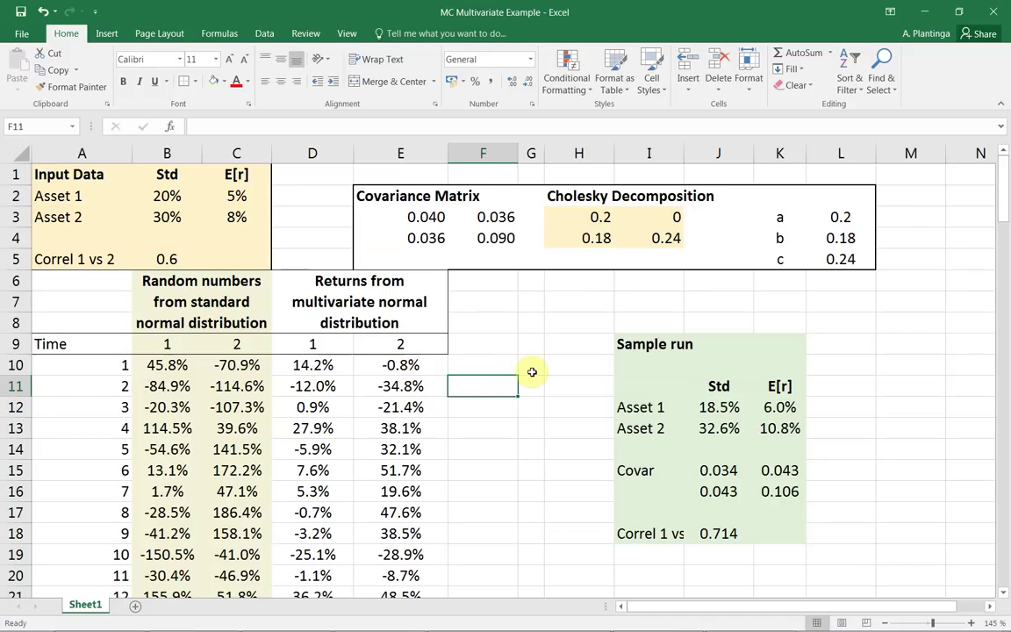
key(F9)
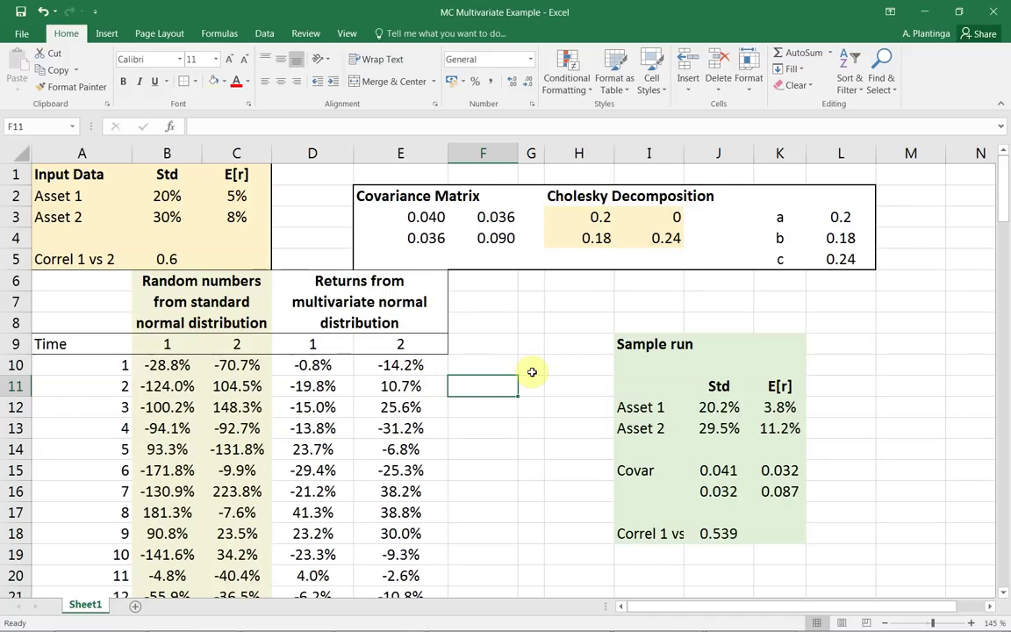
key(F9)
key(F9)
key(F9)
key(F9)
key(F9)
key(F9)
key(F9)
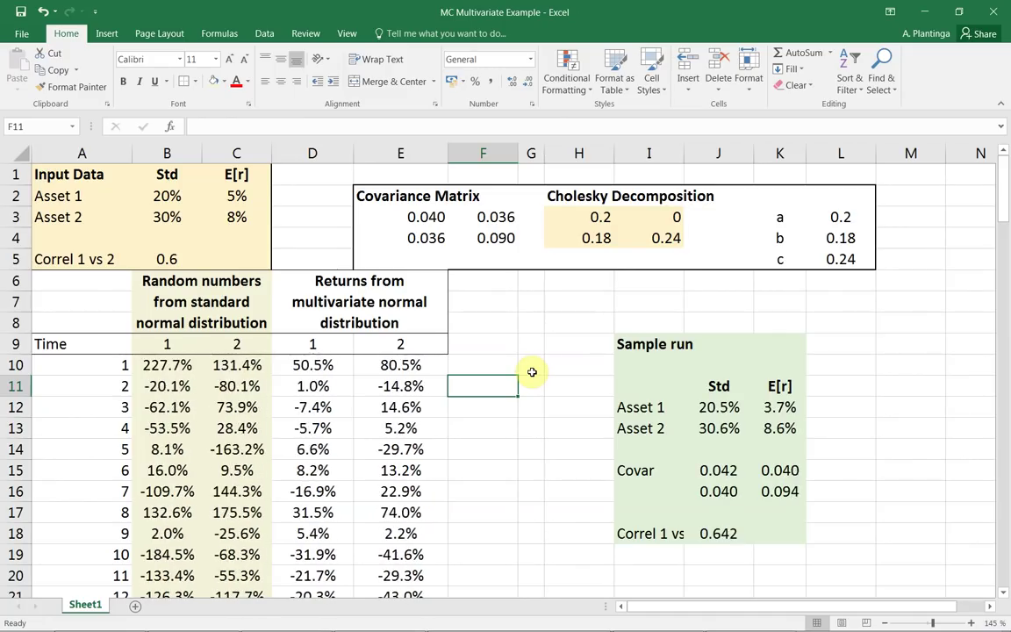
key(F9)
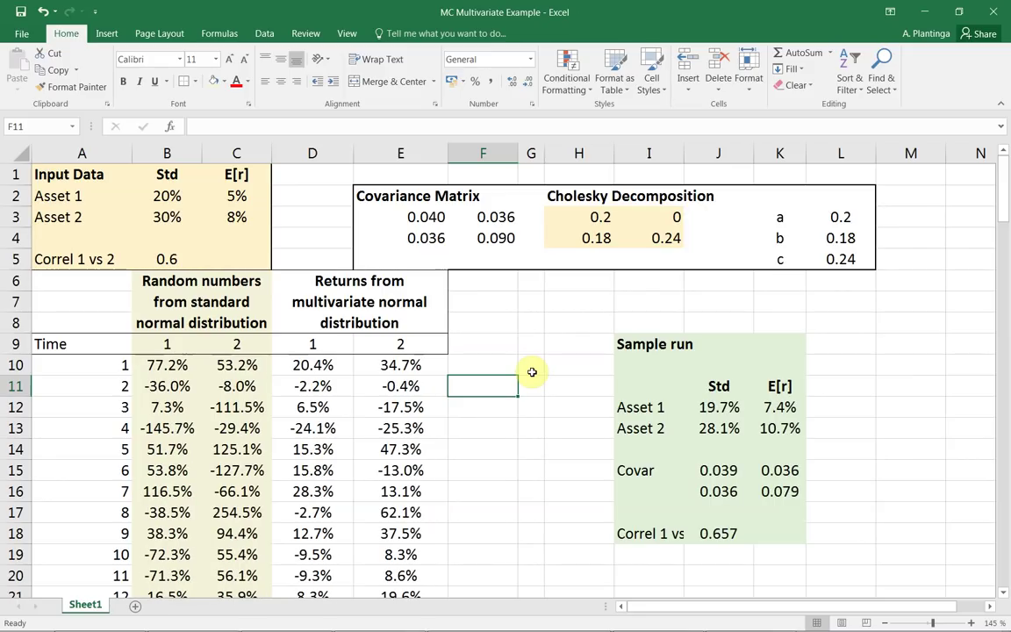